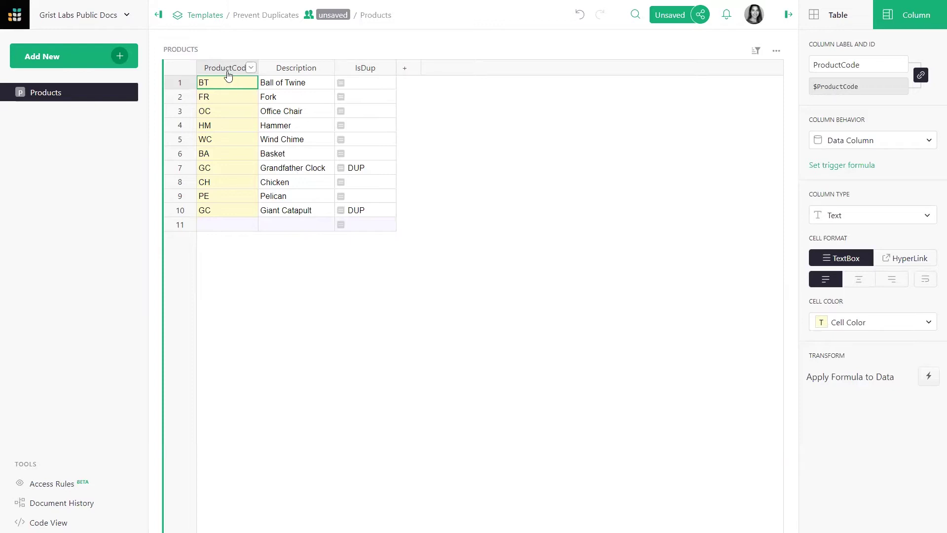
Inspect the duplicate GC rows 7 and 10 and their IsDup formula
mouse_move(179, 87)
click(225, 170)
click(231, 211)
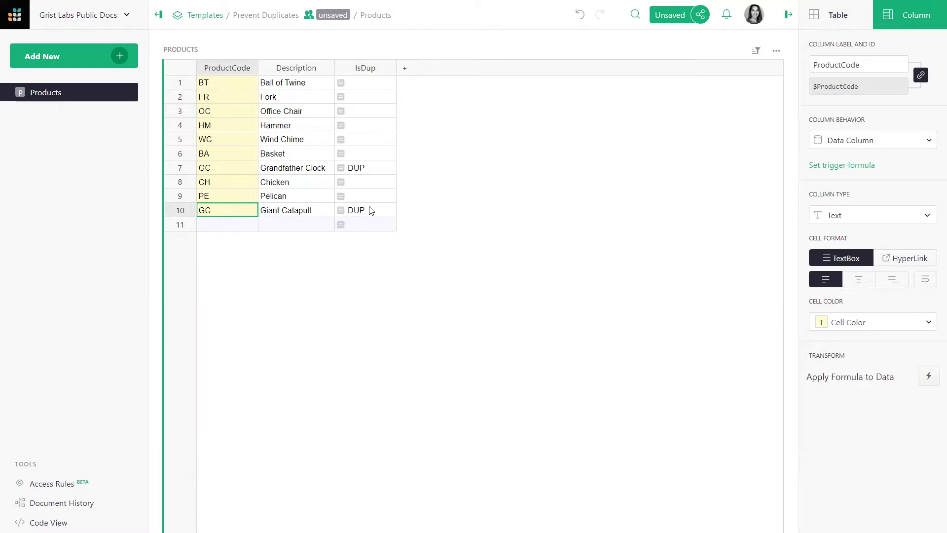
click(381, 170)
click(881, 166)
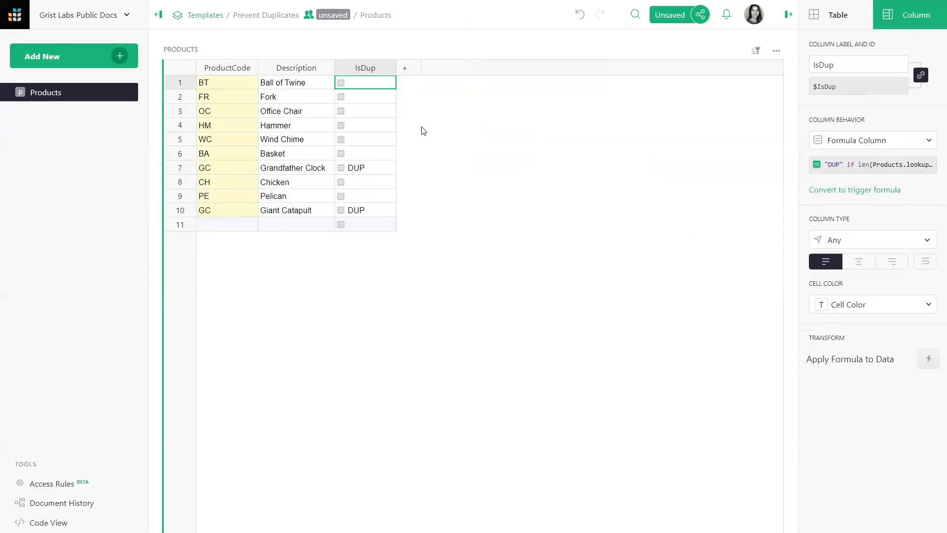
Add a new, widened column named 'Formula Breakdown'
click(404, 68)
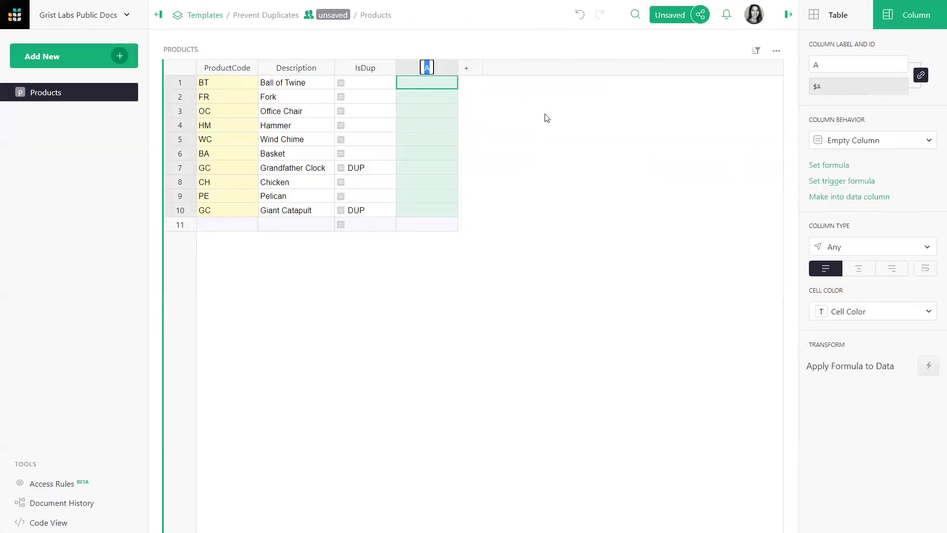
text(Formula Breakdown)
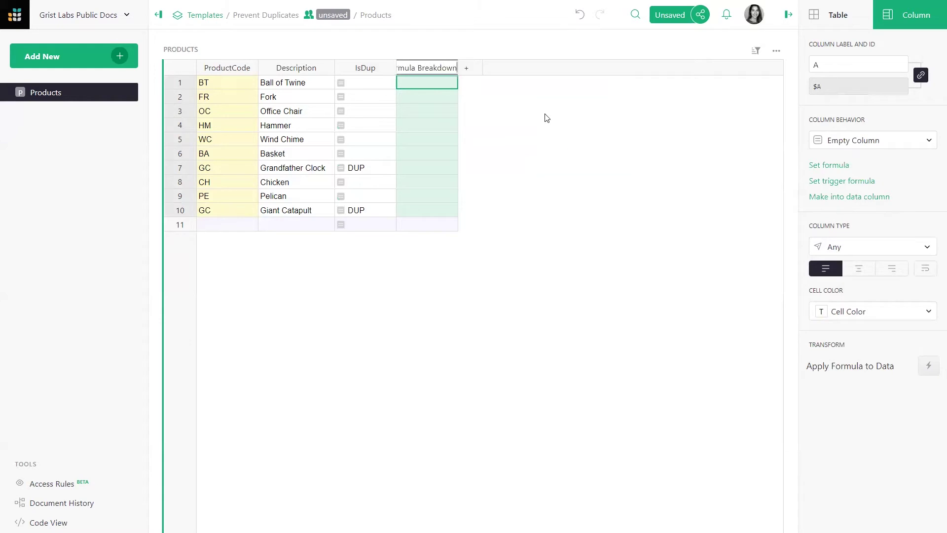
key(Return)
drag(457, 67, 524, 68)
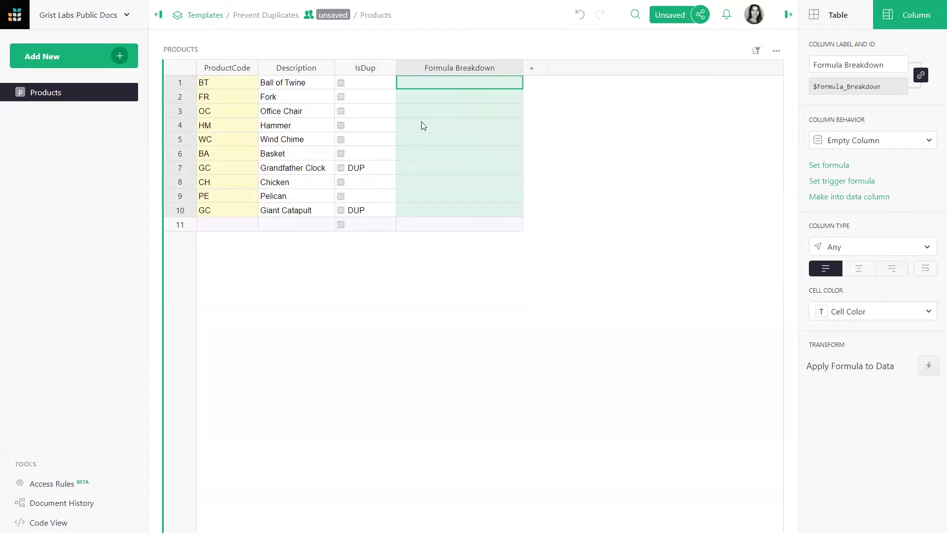
Copy IsDup's lookupRecords expression and paste it as the Formula Breakdown formula
click(373, 212)
click(776, 251)
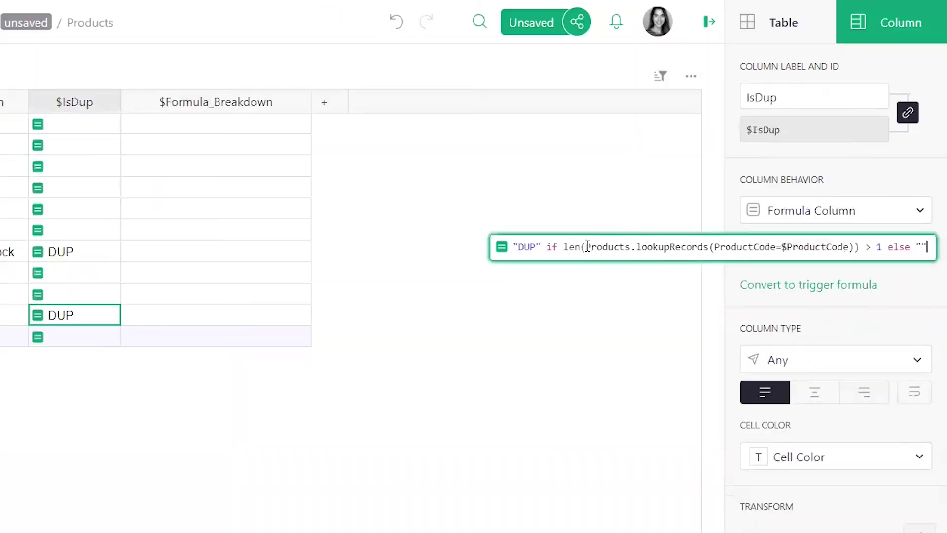
drag(585, 246, 710, 246)
drag(768, 246, 855, 248)
key(ctrl+c)
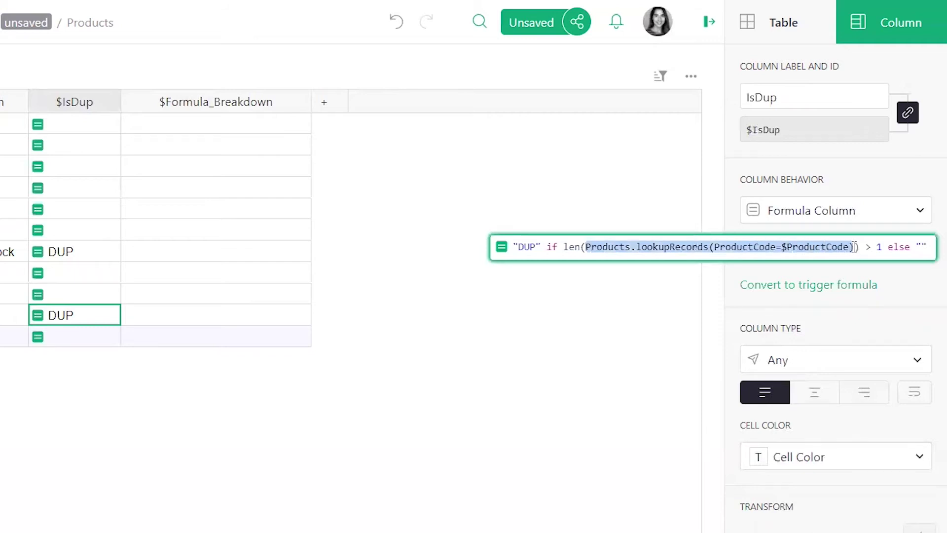
click(259, 126)
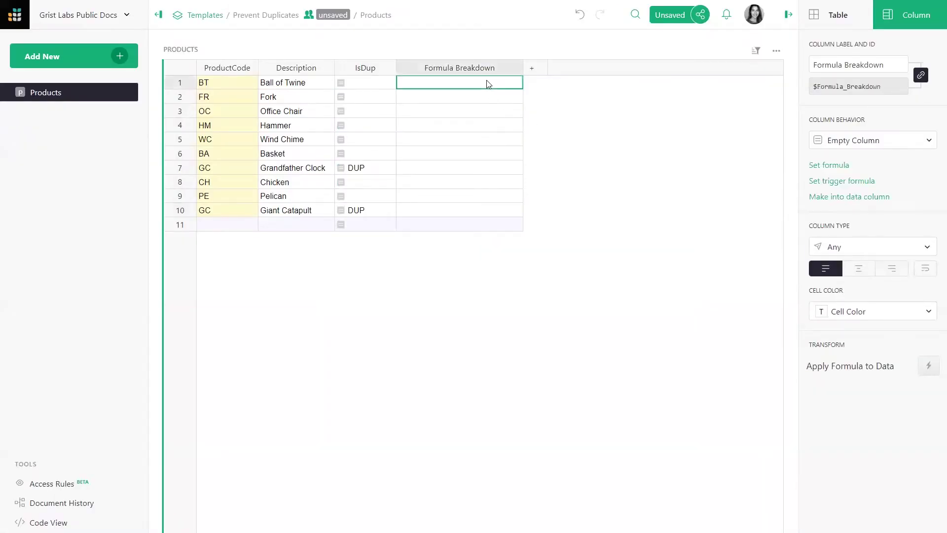
key(=)
key(ctrl+v)
key(Return)
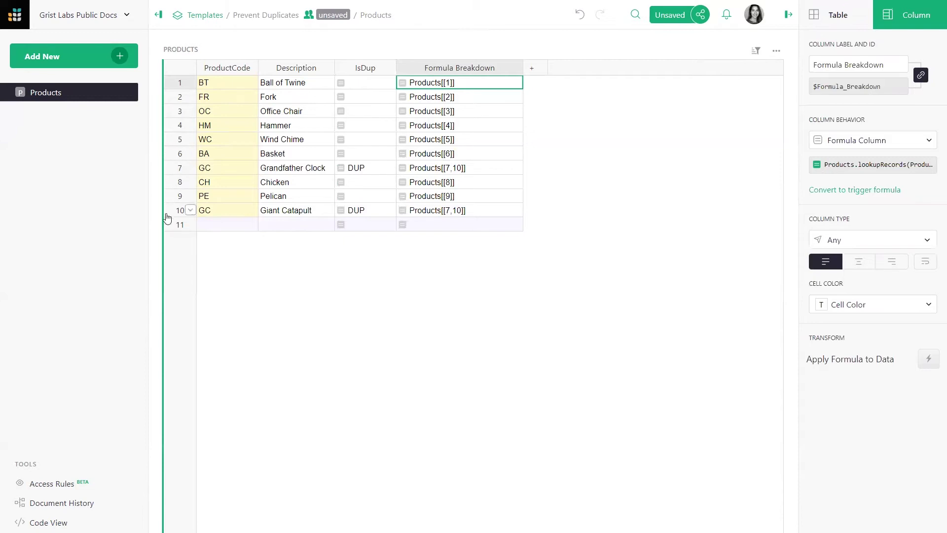
Sort the table by Description, then revert to the original row order
click(309, 98)
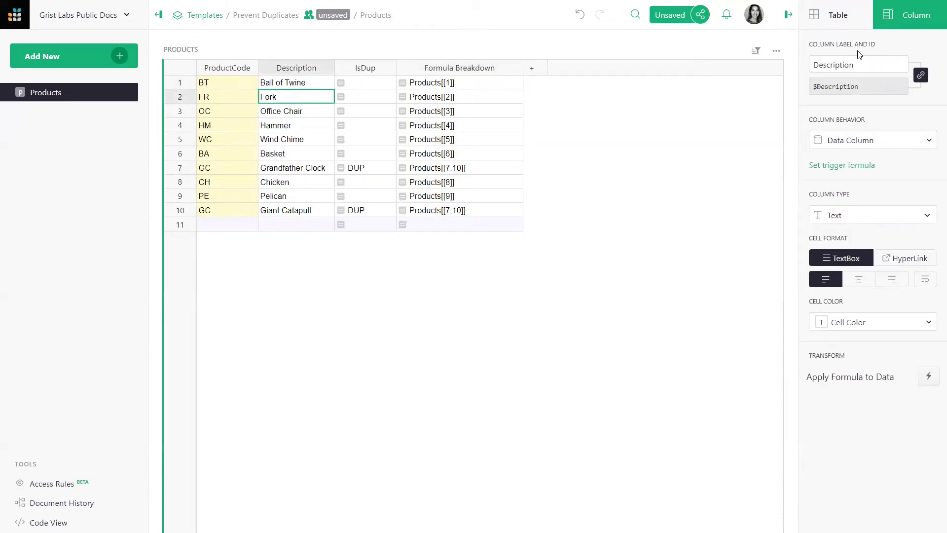
click(845, 21)
click(855, 89)
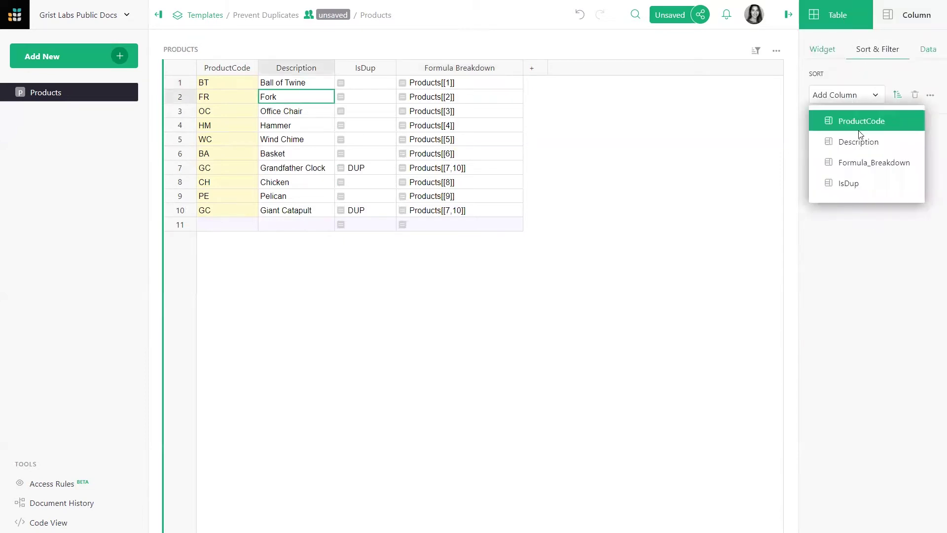
click(850, 142)
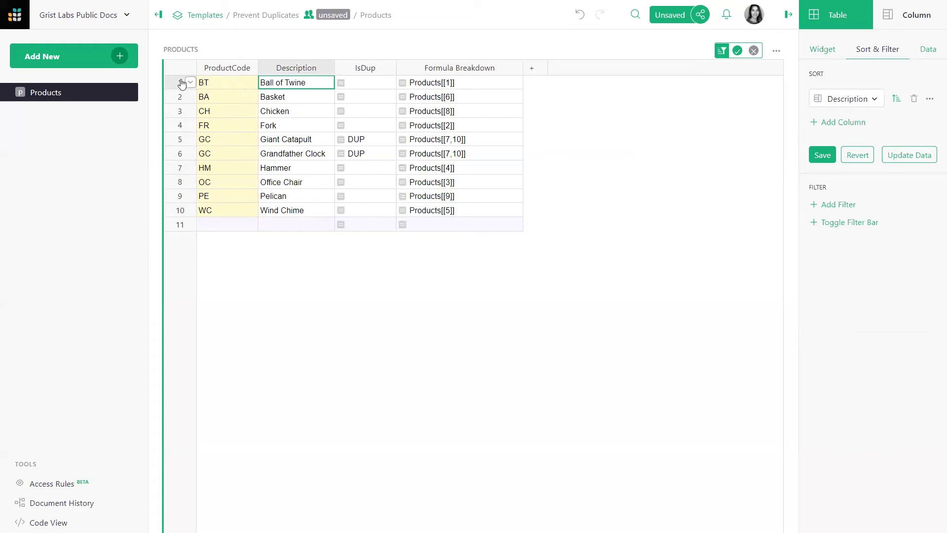
click(753, 52)
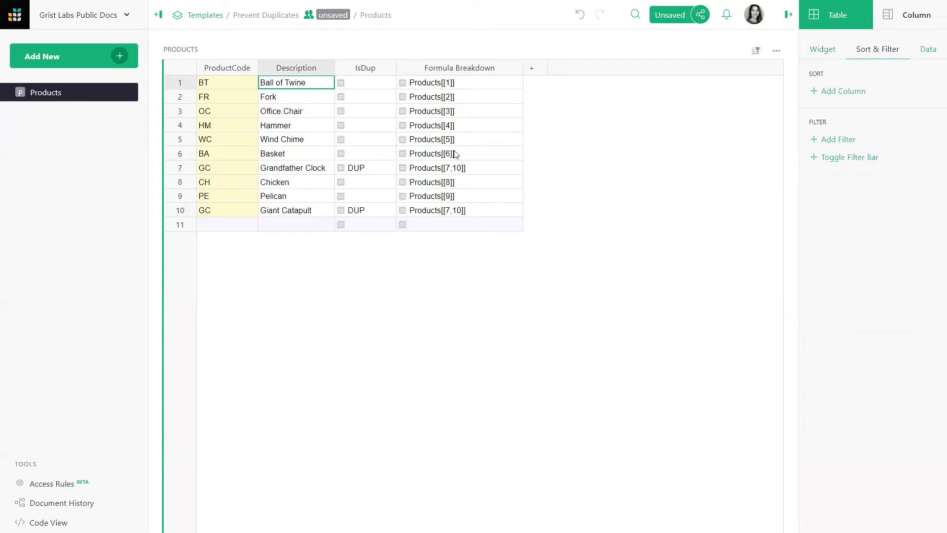
Add a new row 11 with product code 'GC'
click(236, 173)
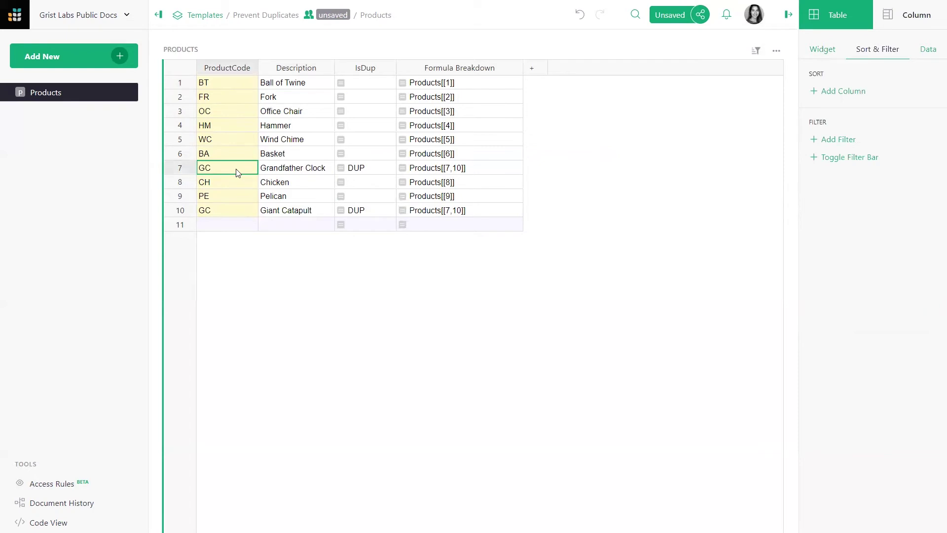
double_click(223, 226)
text(GC)
key(Return)
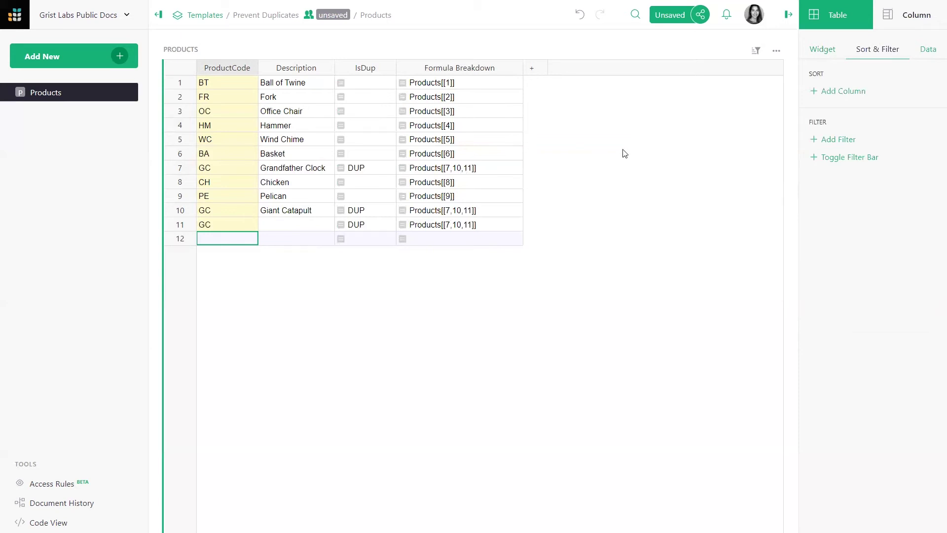
Wrap the Formula Breakdown lookup in len() to count matching product codes
click(917, 14)
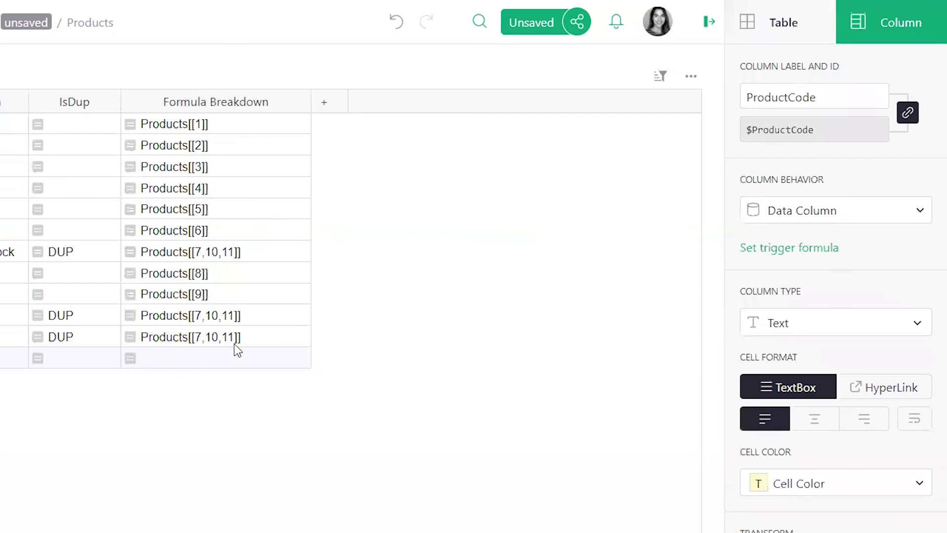
click(242, 343)
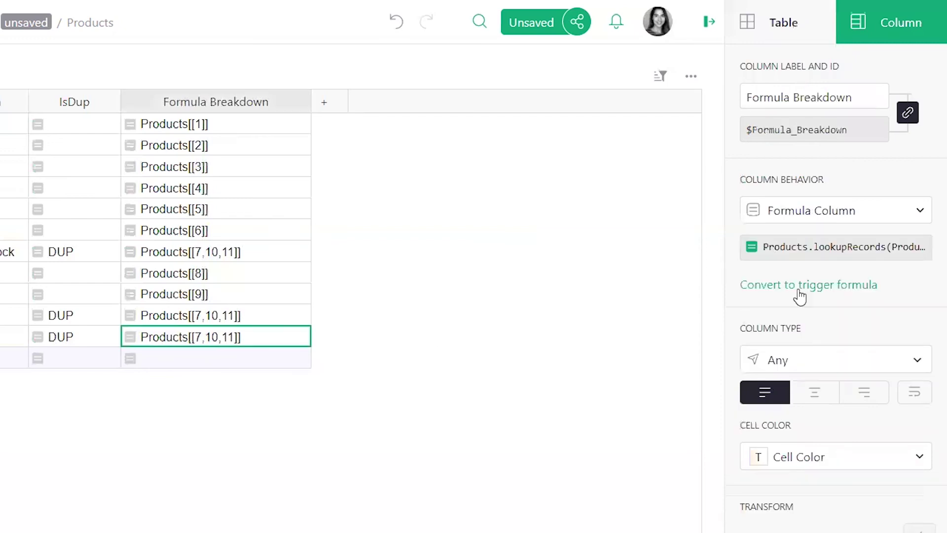
click(772, 249)
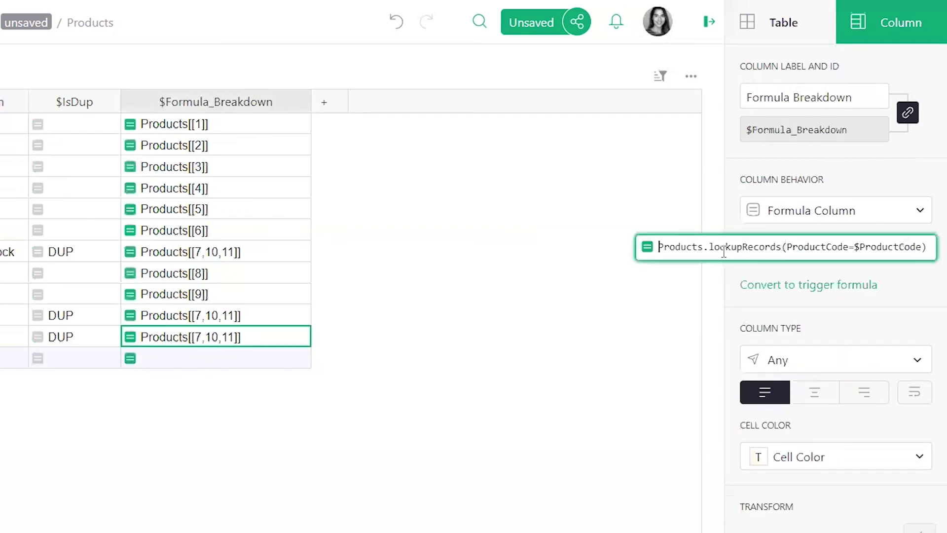
text(len()
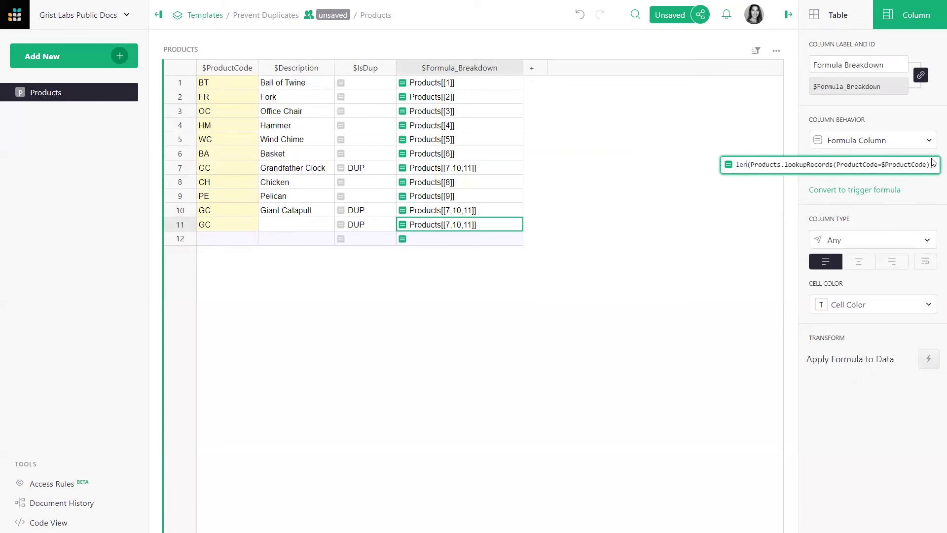
key(Return)
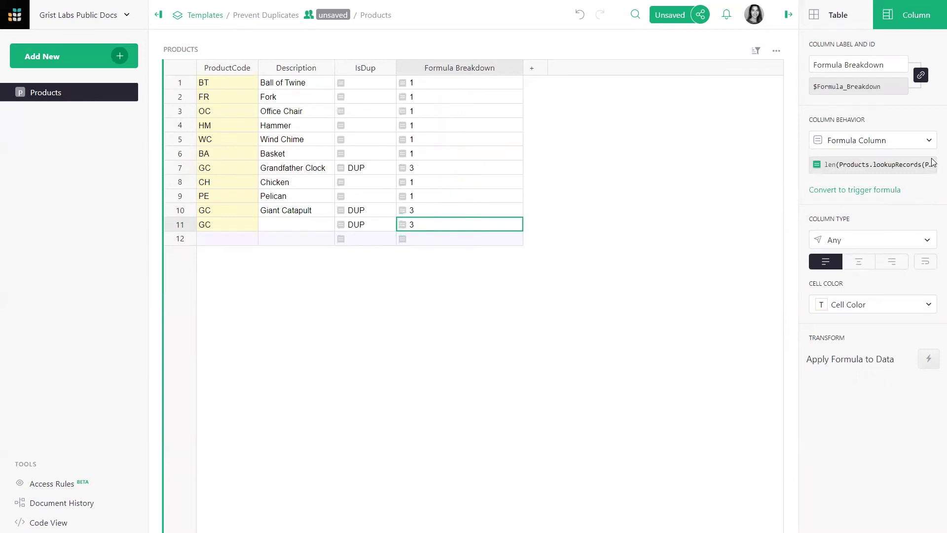
Check the counts: 1 for unique products and 3 for GC rows 7, 10 and 11
click(428, 84)
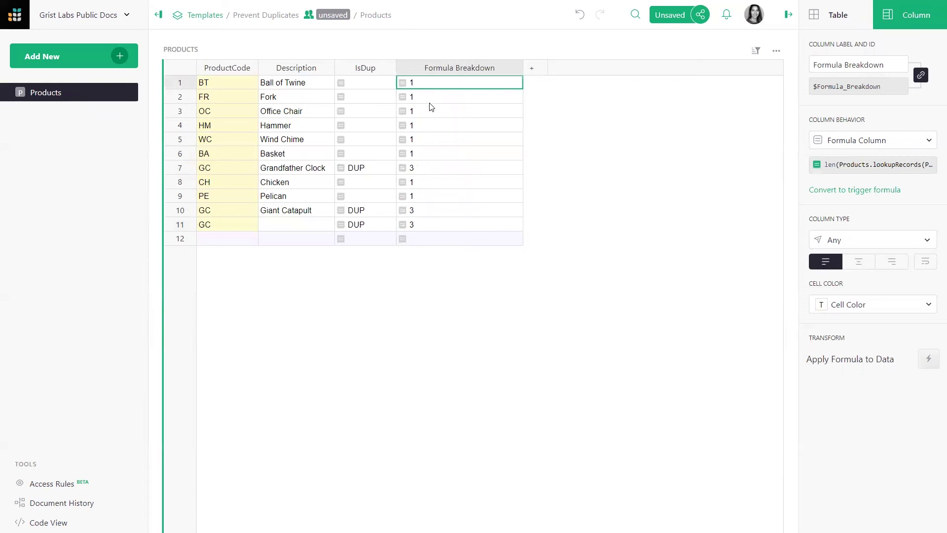
click(430, 101)
click(236, 169)
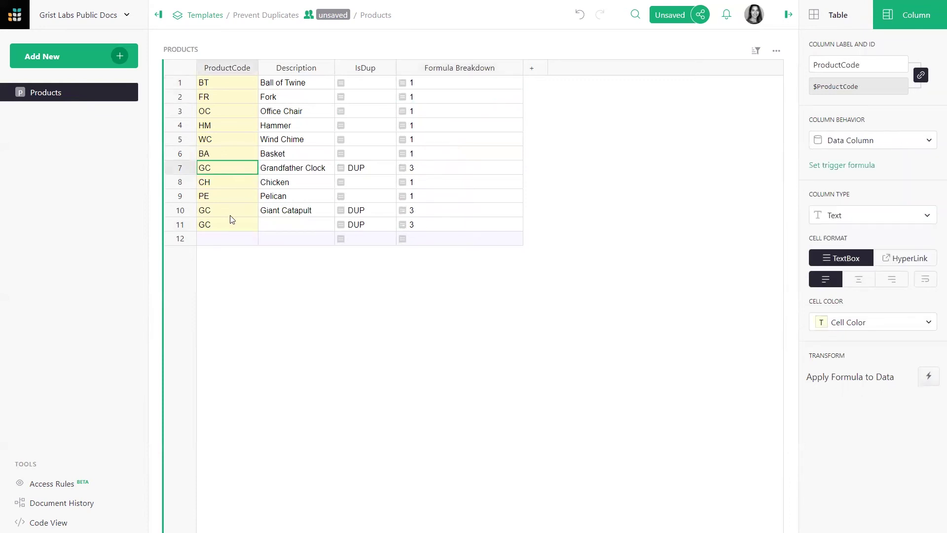
click(421, 170)
click(421, 212)
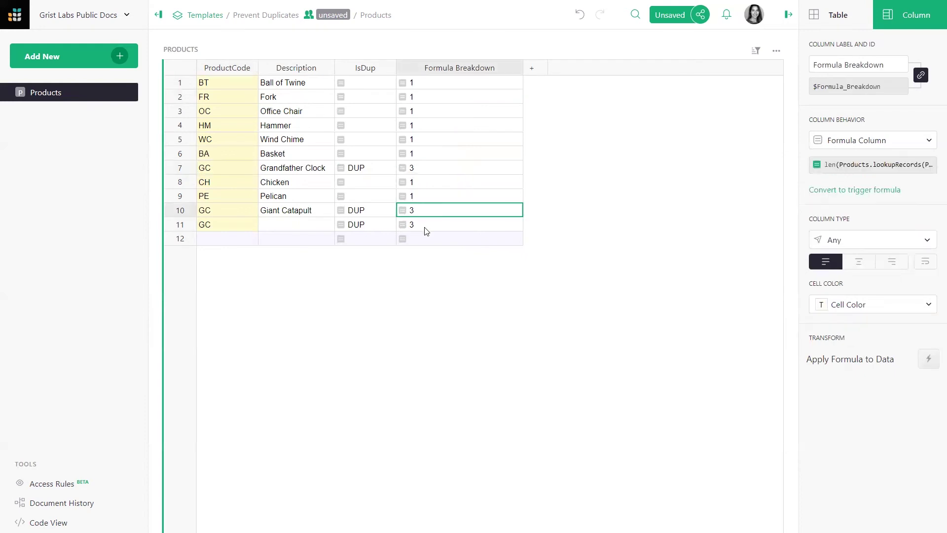
click(424, 227)
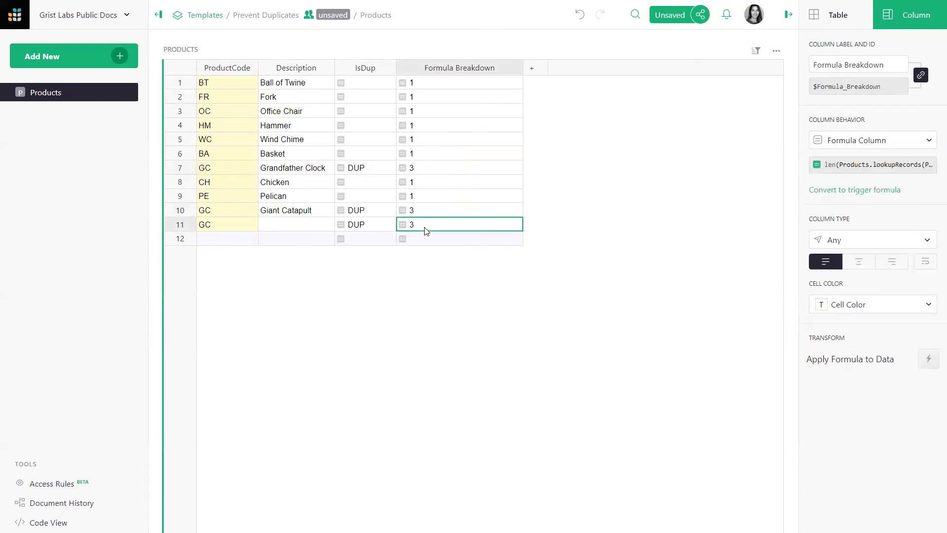
Append >1 to the Formula Breakdown formula and confirm GC rows 7 and 10 show true
click(830, 170)
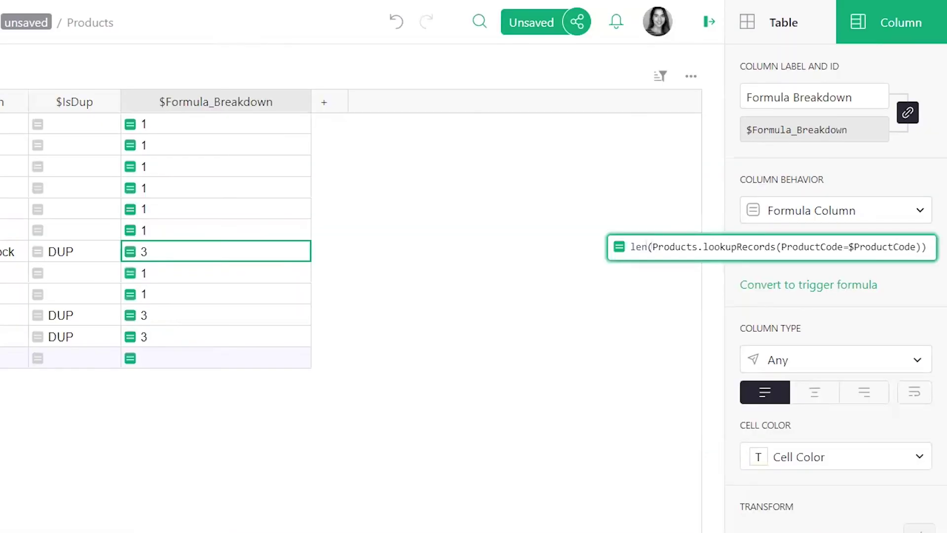
text(>1)
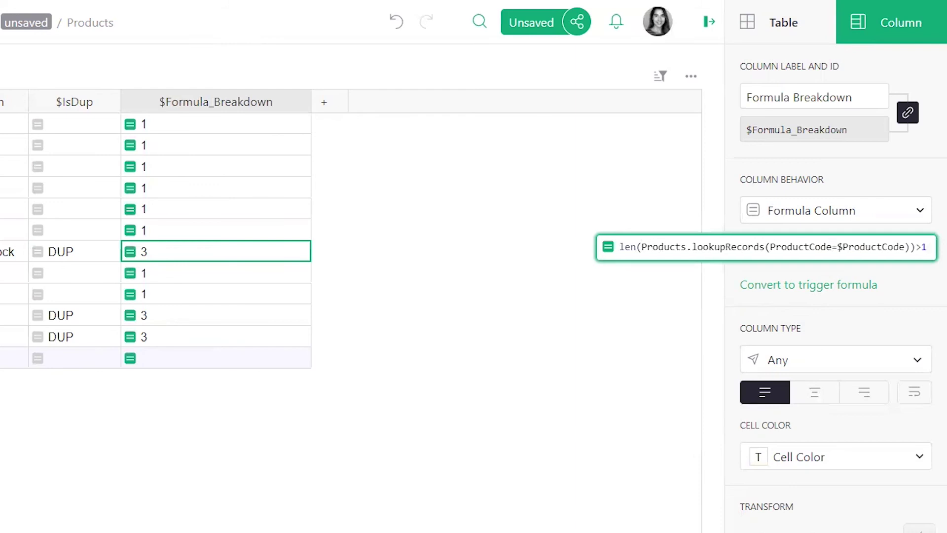
key(Return)
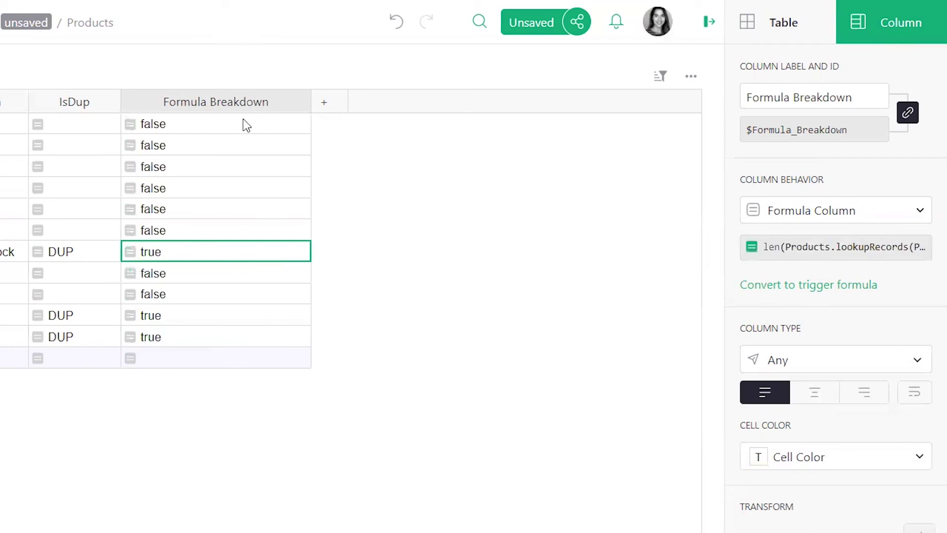
click(782, 252)
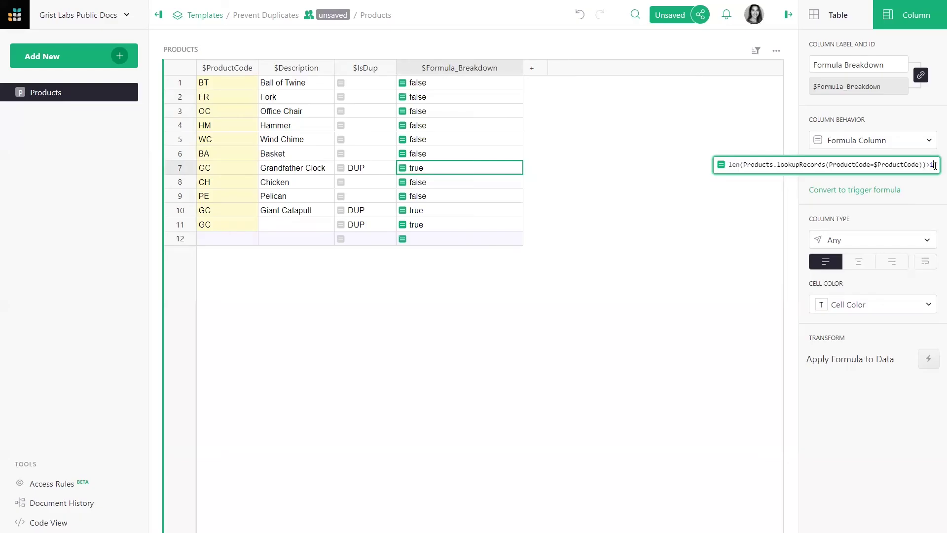
key(Escape)
click(175, 172)
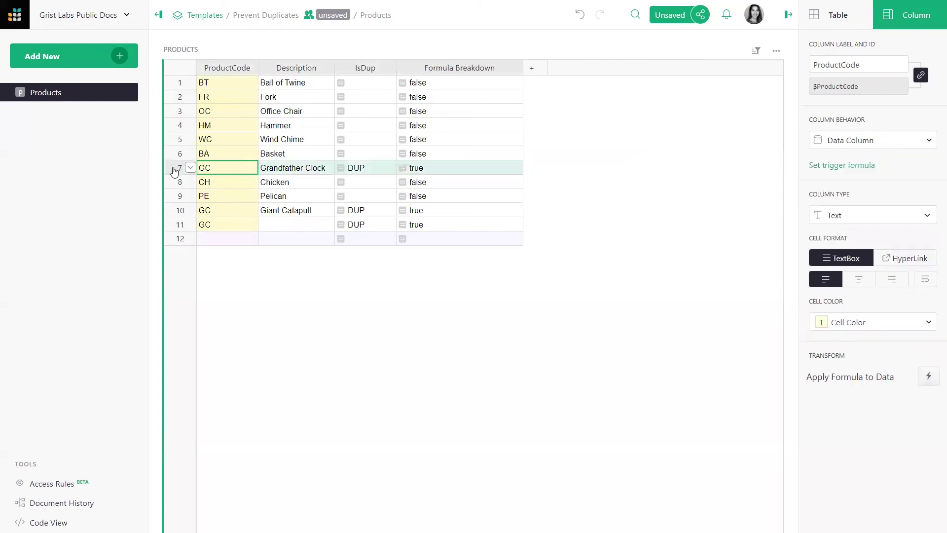
click(175, 211)
Rewrite the formula as "DUP" if the count exceeds 1, else ""
click(175, 226)
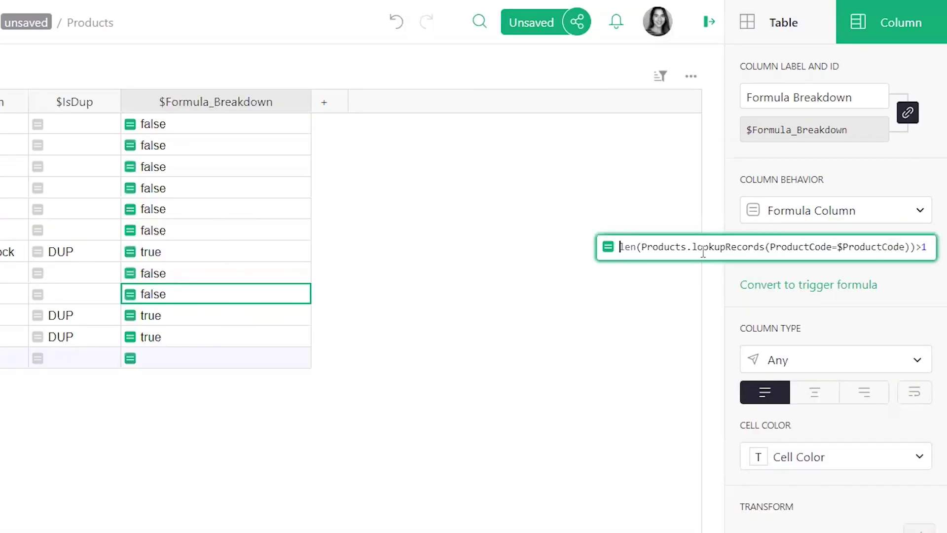
text("DUP" i)
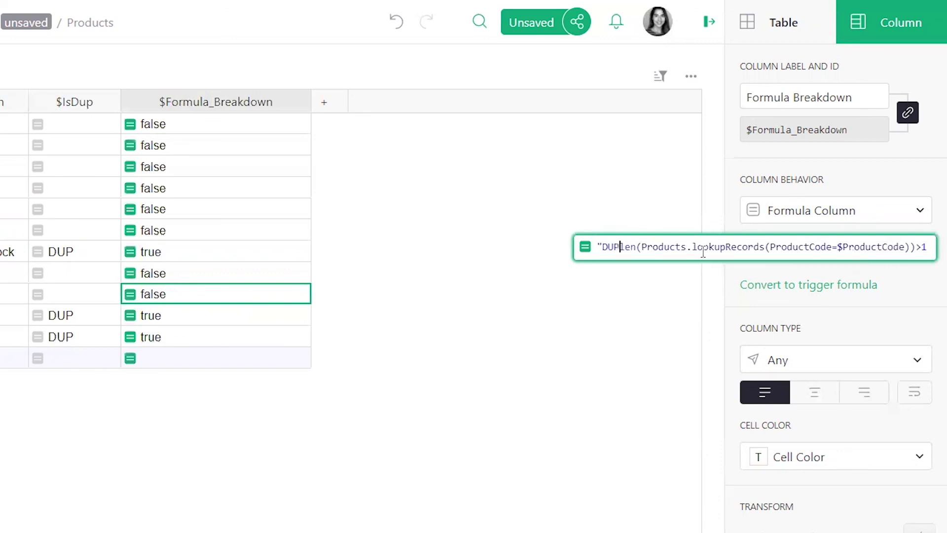
text(f)
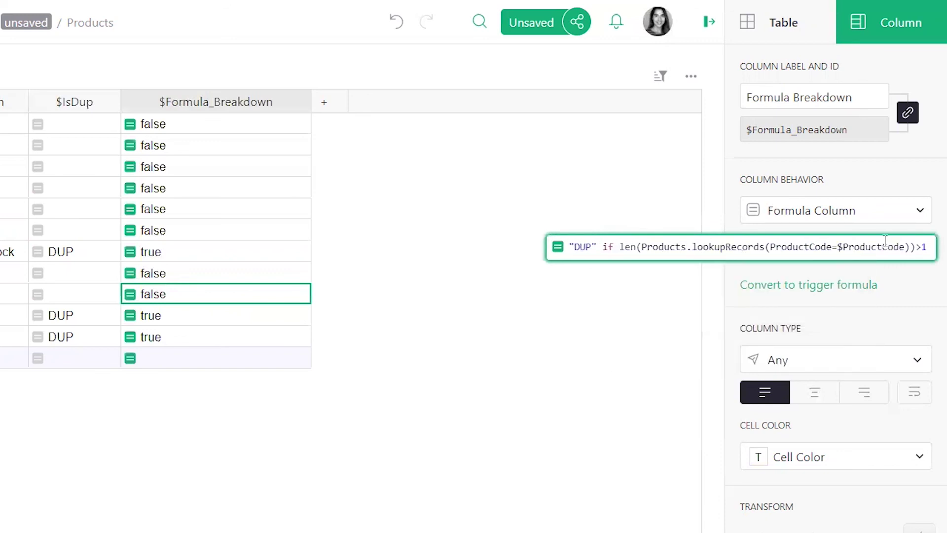
key(Right)
key(Right)
key(Right)
key(Right)
key(Right)
key(Right)
text(else ")
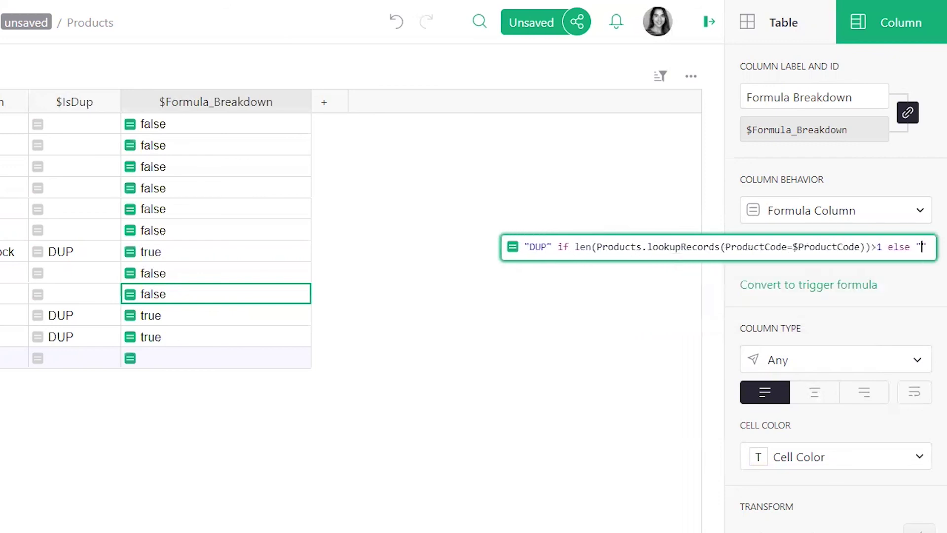
key(Return)
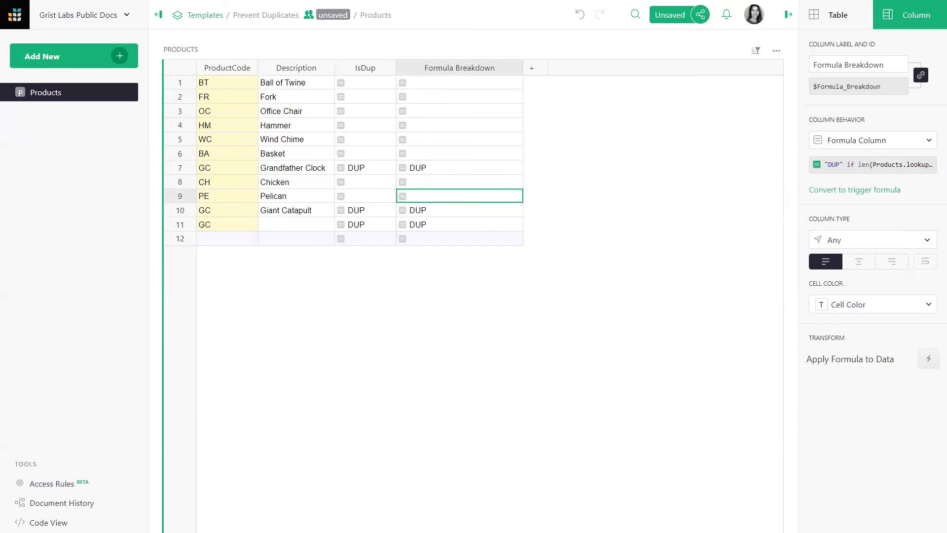
Strip "DUP" if and else "" from the formula, restoring the >1 test
click(848, 169)
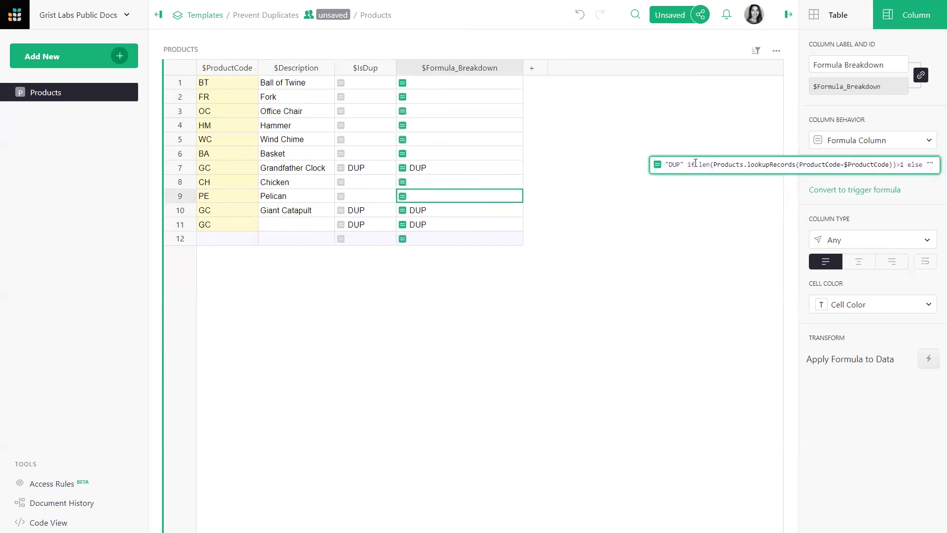
drag(698, 164, 606, 166)
key(BackSpace)
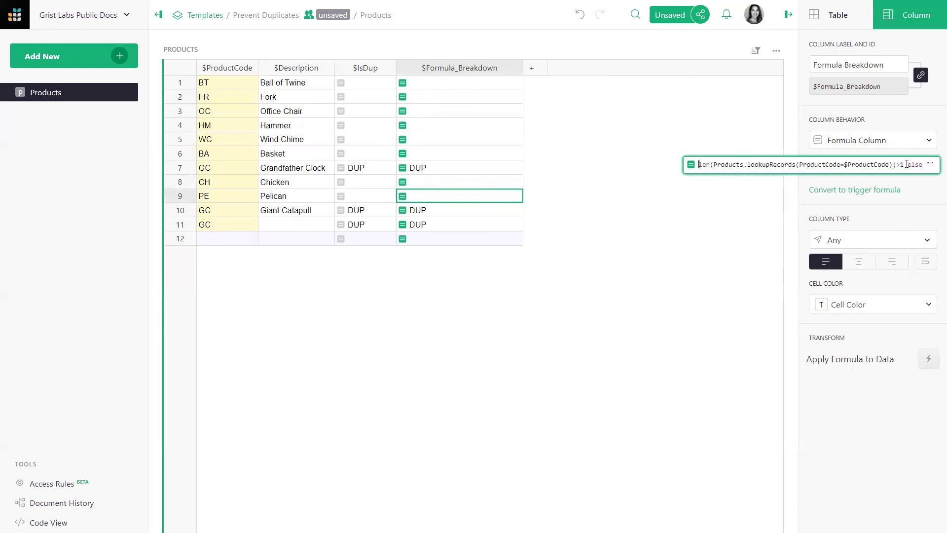
drag(904, 164, 934, 164)
key(BackSpace)
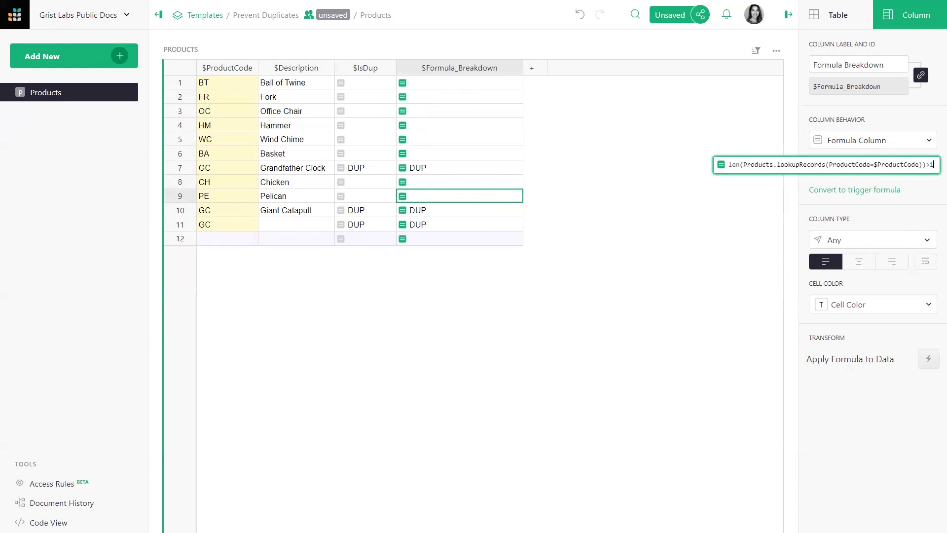
key(Return)
Make Formula Breakdown a Toggle column shown as switches with red cell colour
click(858, 247)
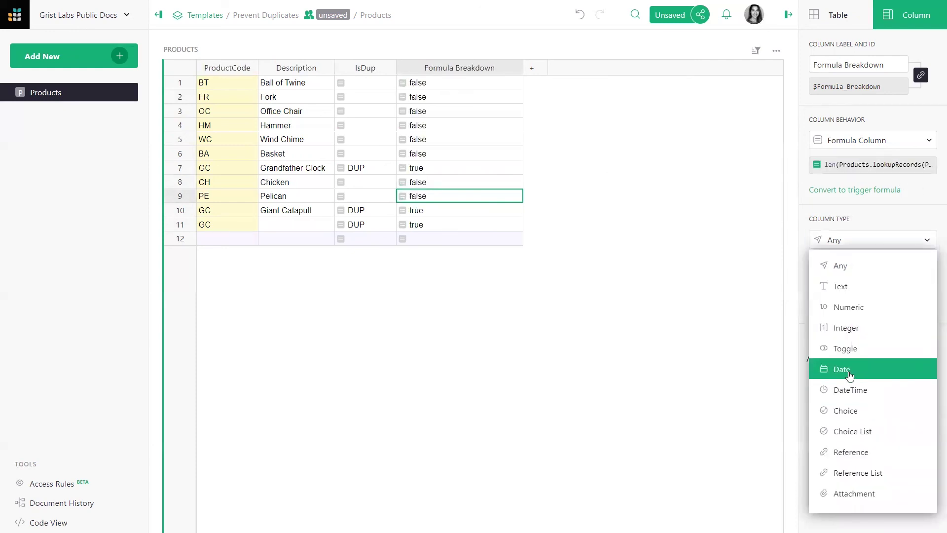
click(846, 348)
click(873, 286)
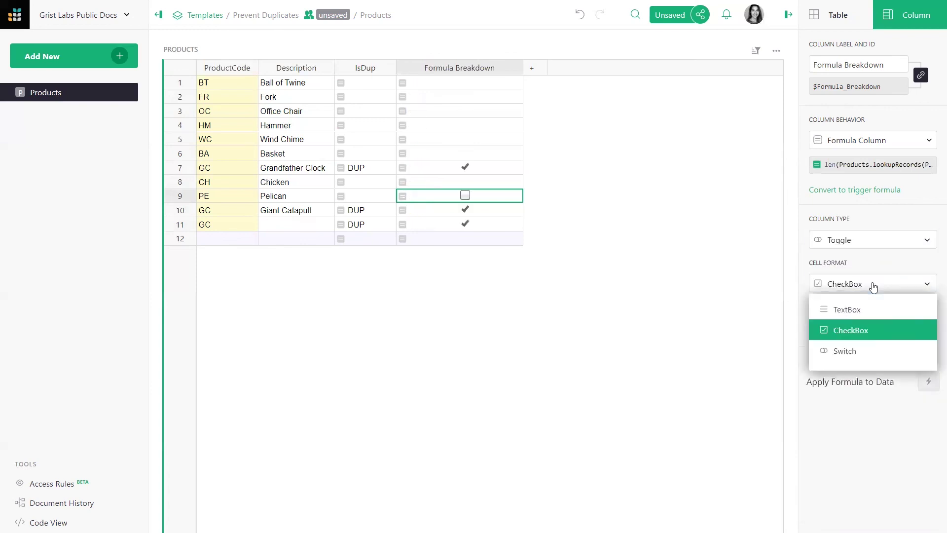
click(845, 351)
click(839, 327)
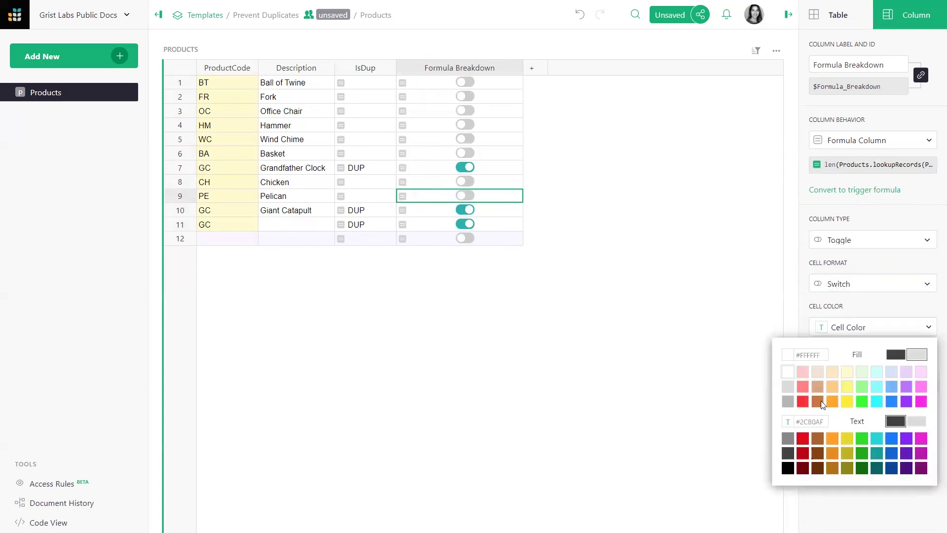
click(802, 438)
click(604, 300)
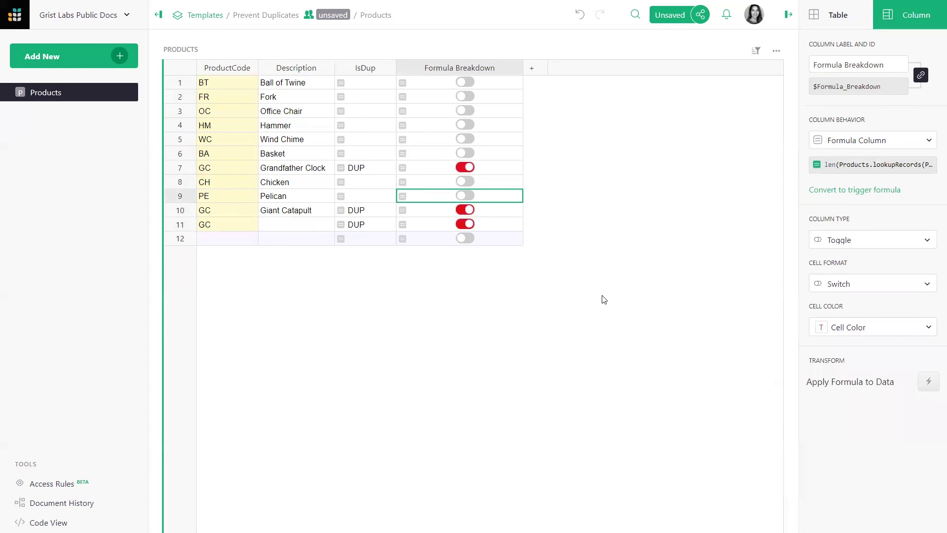